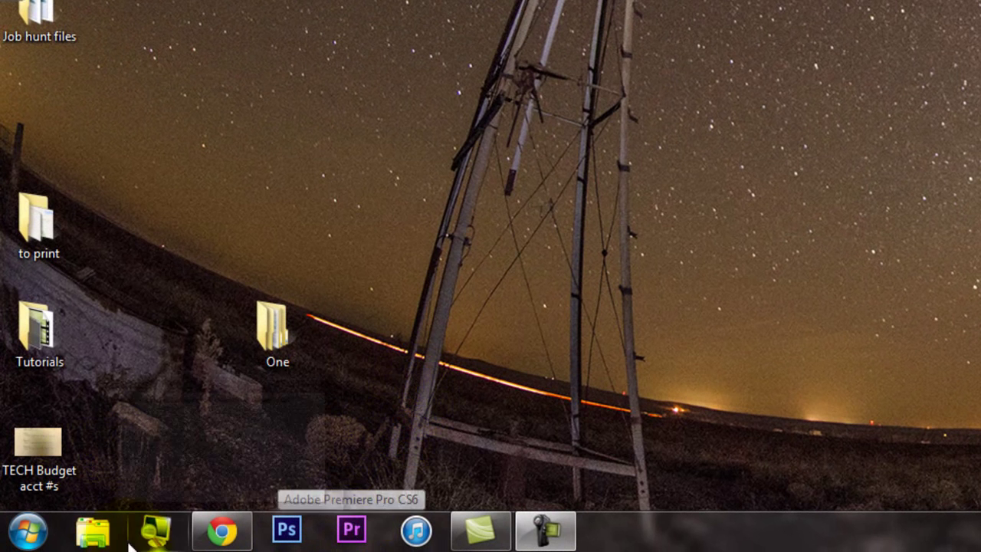
Launch Adobe Premiere Pro CS6 from the installed Adobe programs and dismiss the startup errors
click(14, 534)
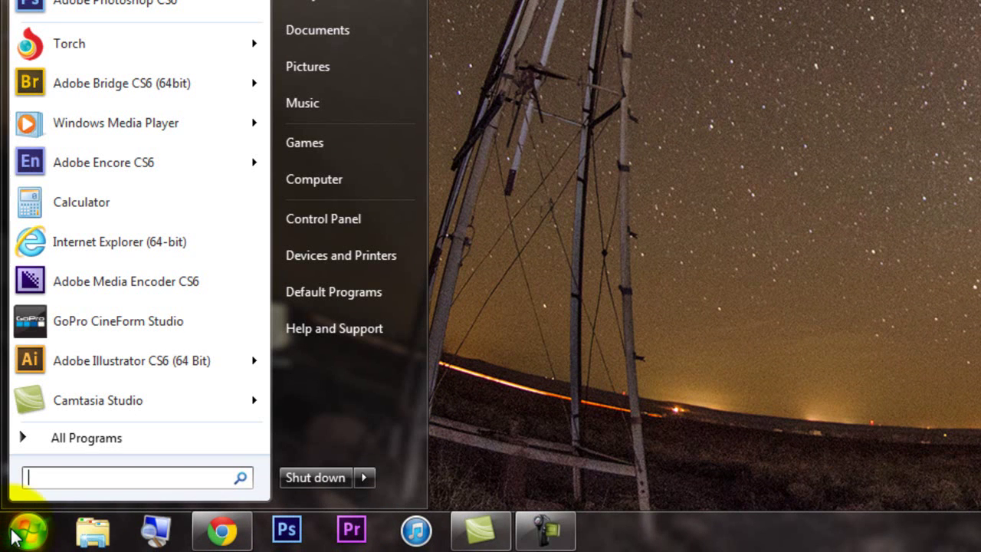
click(97, 430)
drag(266, 75, 258, 186)
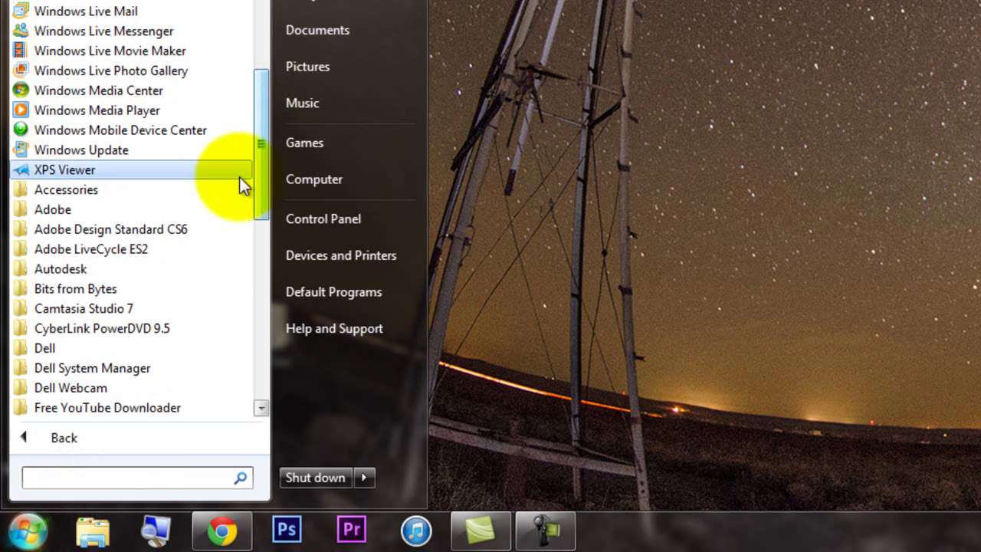
click(54, 213)
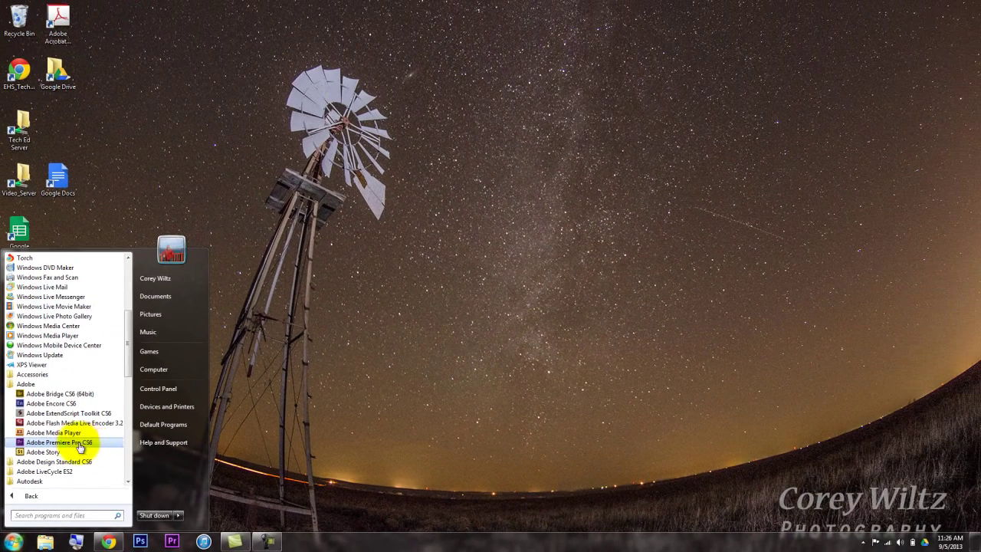
click(89, 448)
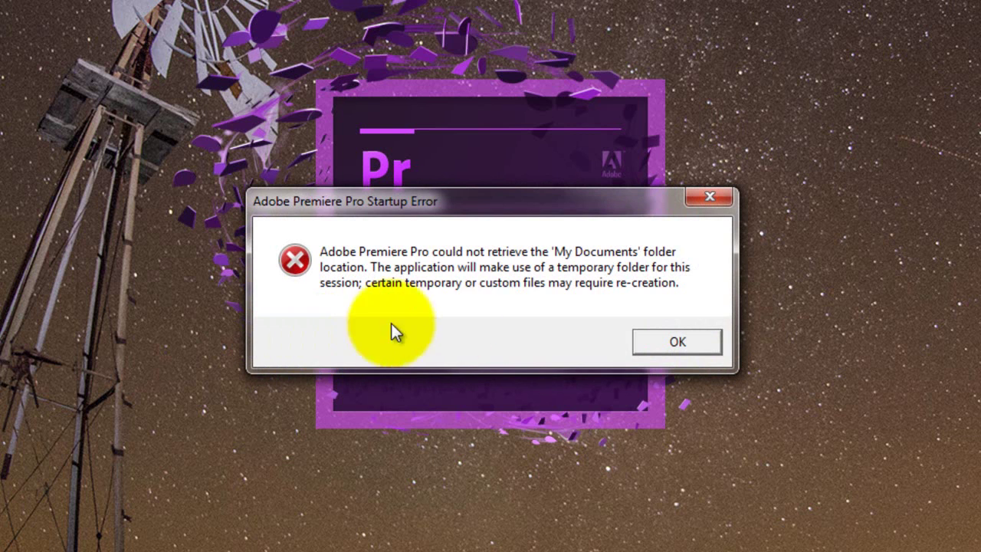
click(675, 345)
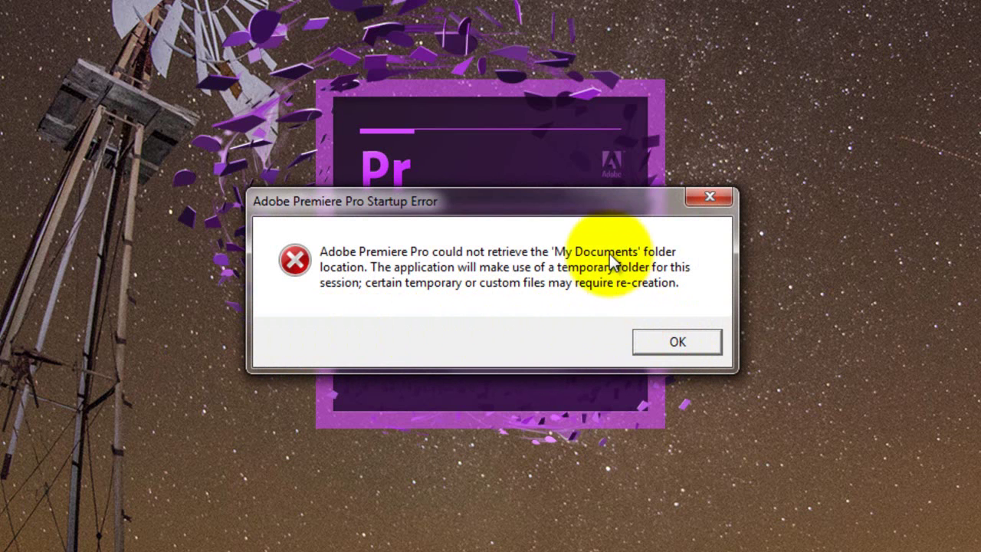
click(668, 341)
click(668, 337)
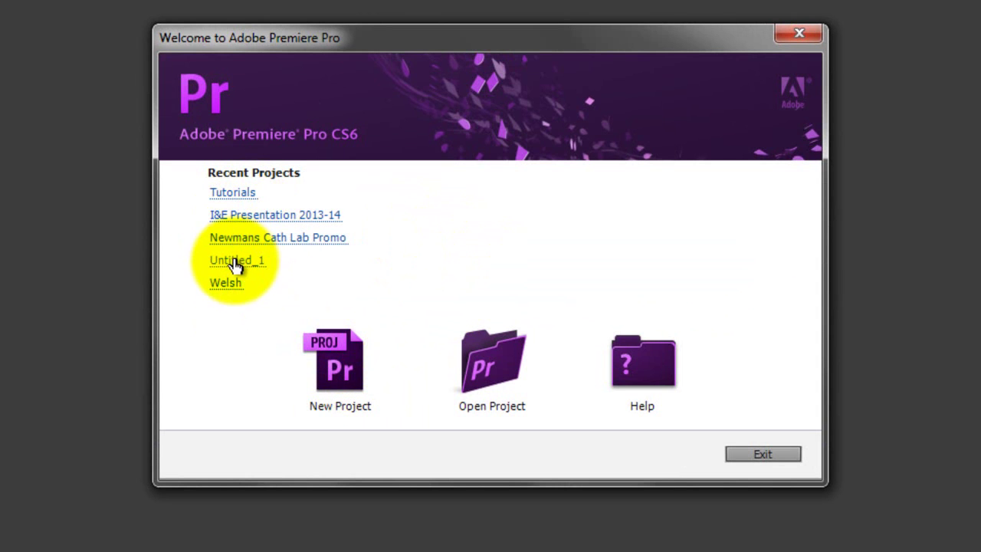
Start a new project and enter the project owner's full name as the beginning of its name
click(330, 354)
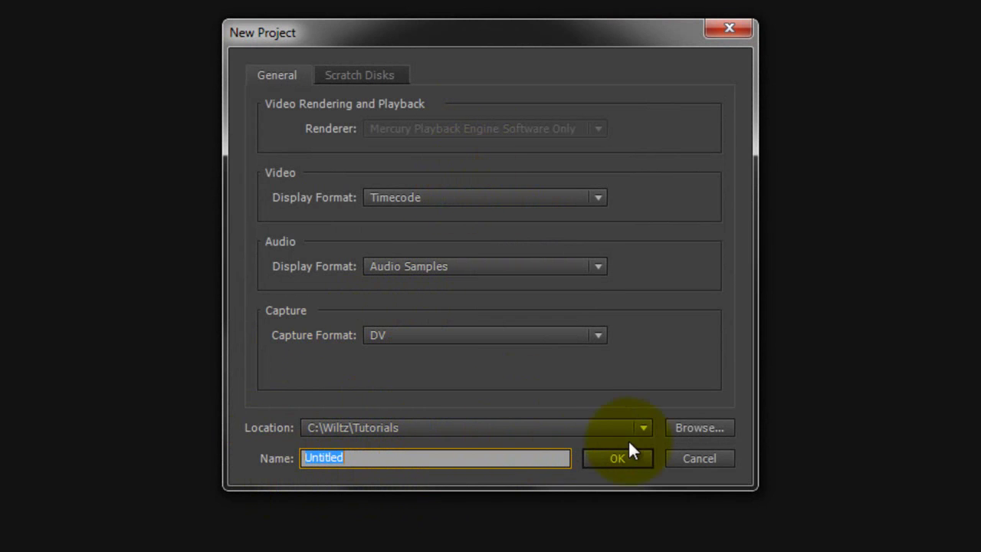
double_click(358, 457)
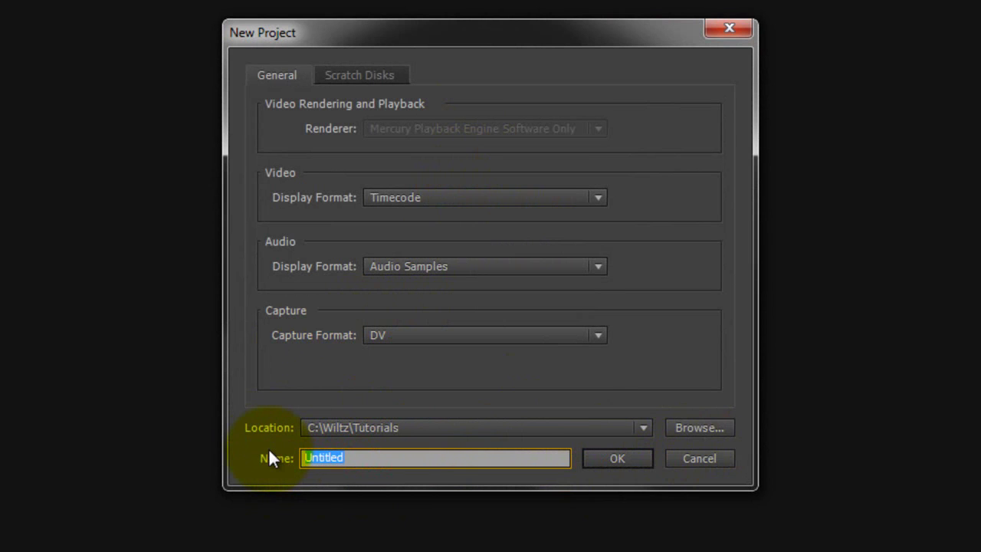
text(Corey Wiltz)
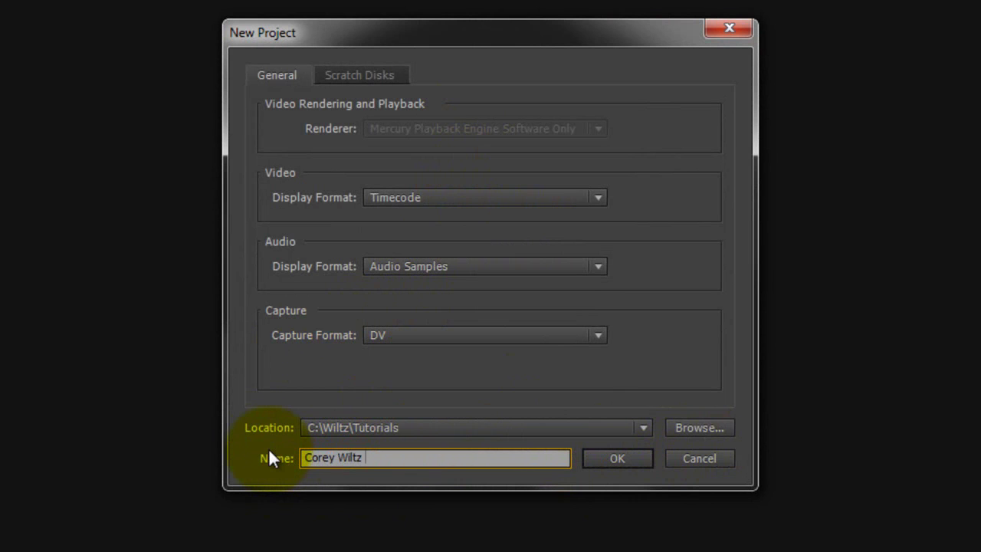
text( Assignmnet)
key(BackSpace)
key(BackSpace)
key(BackSpace)
text(ent 3)
key(BackSpace)
key(BackSpace)
key(BackSpace)
key(BackSpace)
key(BackSpace)
key(BackSpace)
key(BackSpace)
key(BackSpace)
key(BackSpace)
key(BackSpace)
key(BackSpace)
key(BackSpace)
Complete the project name with Video Intro after the owner's name
text(Video Zin)
key(BackSpace)
key(BackSpace)
key(BackSpace)
text(Intro)
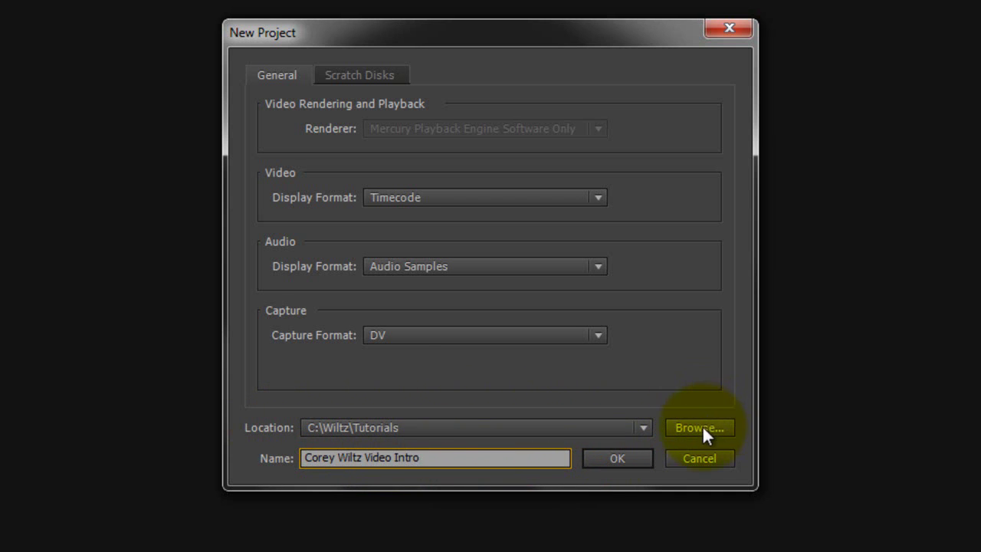
Browse for the project's location and open the owner's surname folder on the C: drive
click(728, 426)
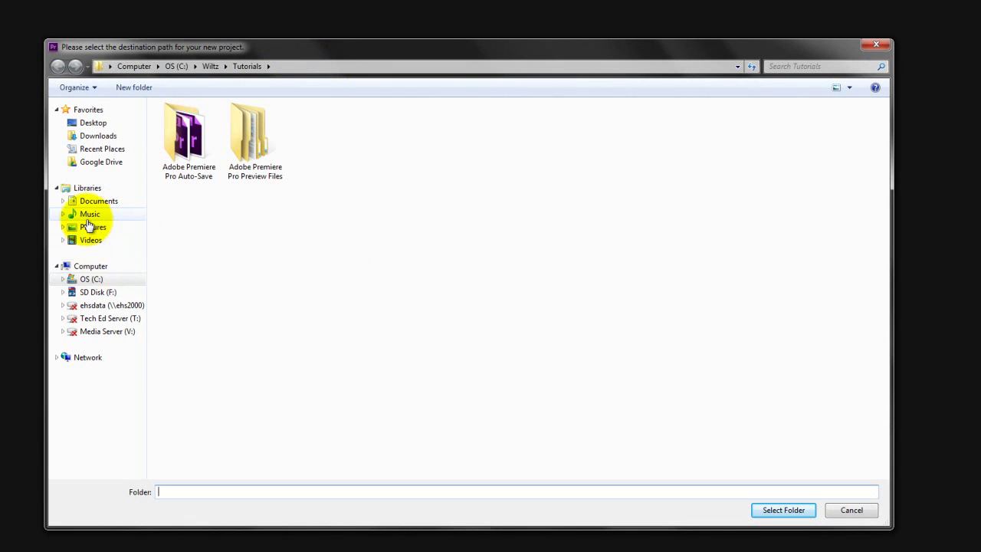
click(83, 267)
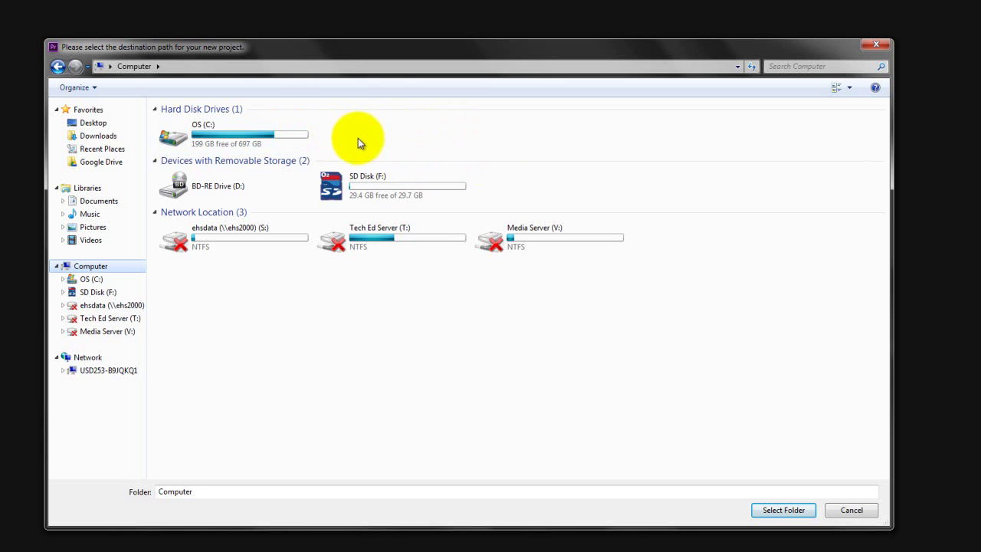
double_click(224, 136)
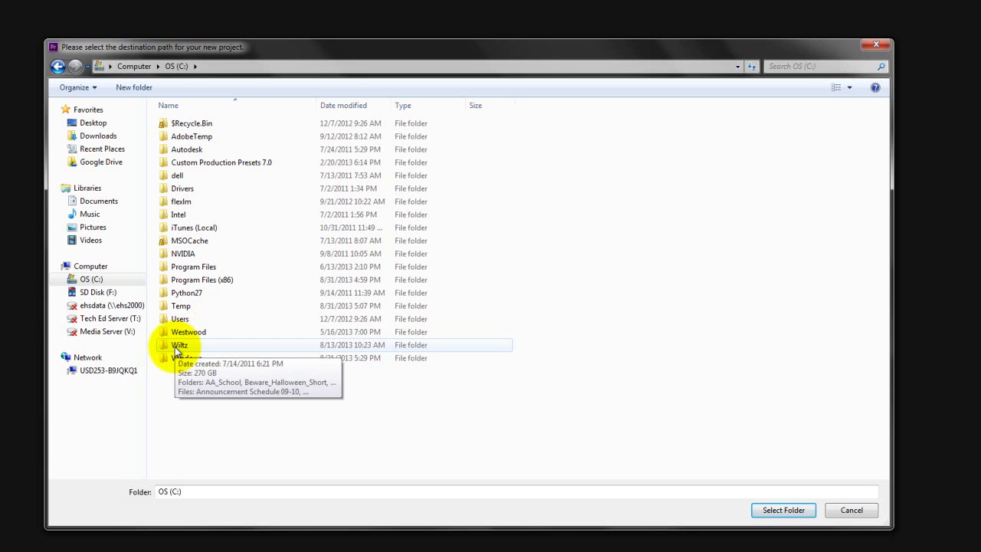
double_click(174, 347)
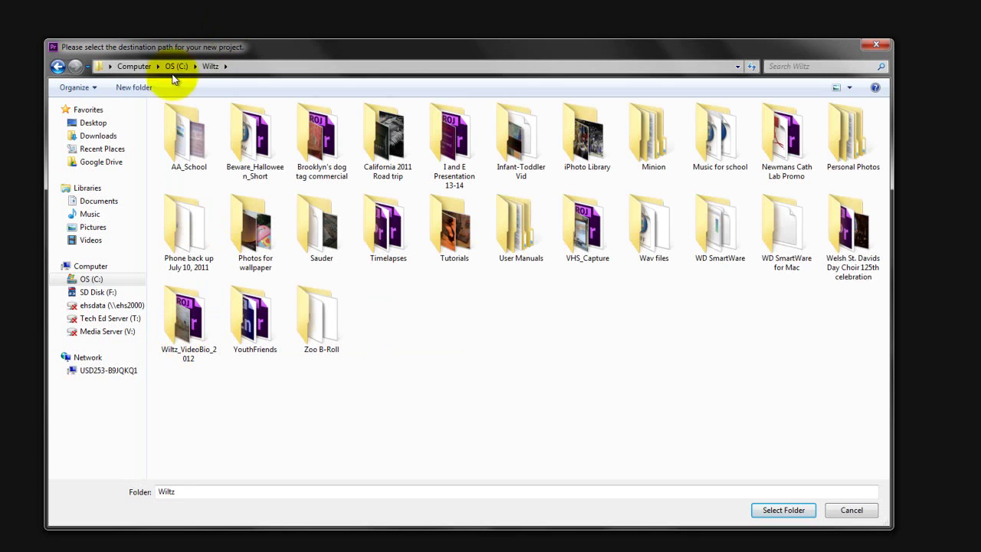
Create a folder named Assignment #3 in the surname folder and choose it as the project's location
click(145, 86)
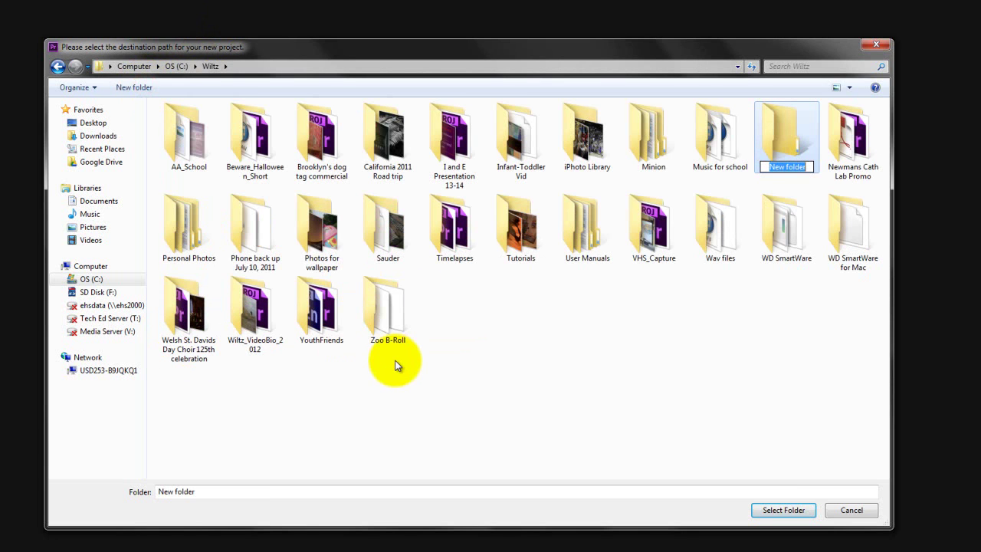
text(Assignment #3)
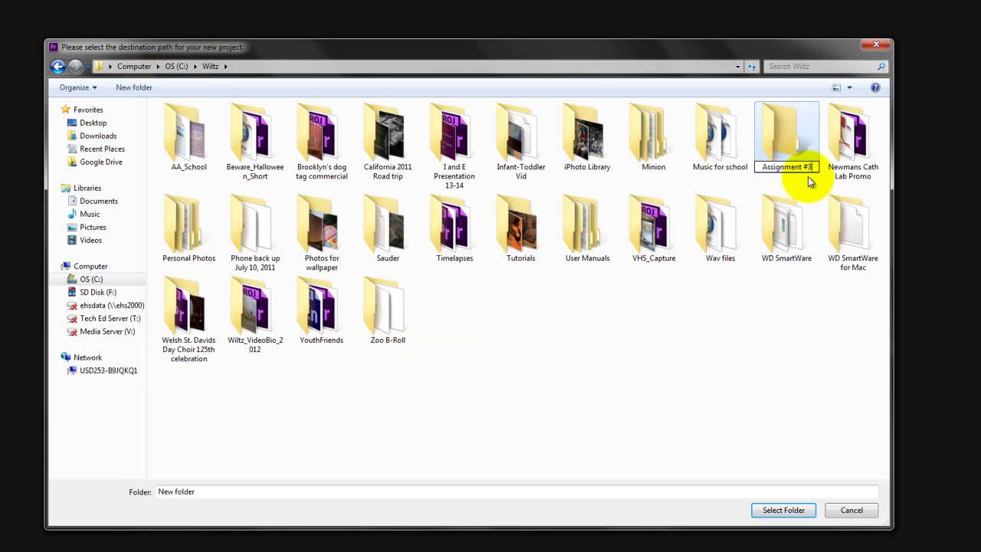
click(782, 129)
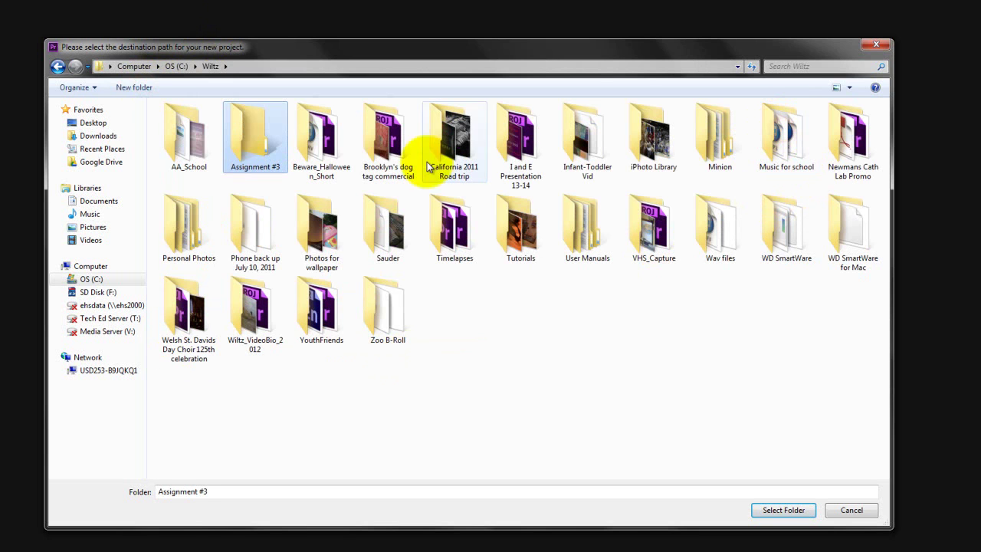
click(755, 509)
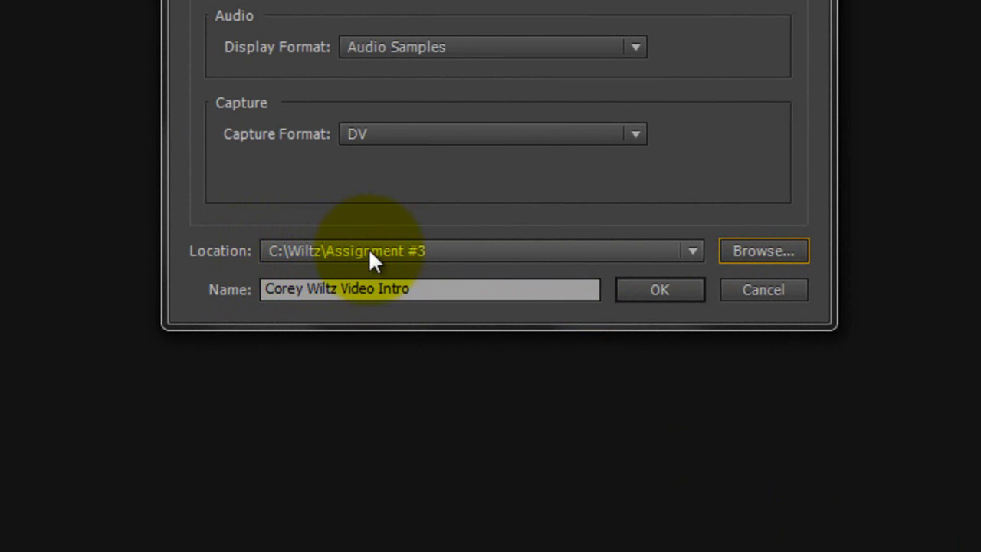
Replace Video Intro in the project name with Assignment #3 and create the project without a new sequence
drag(413, 288, 345, 283)
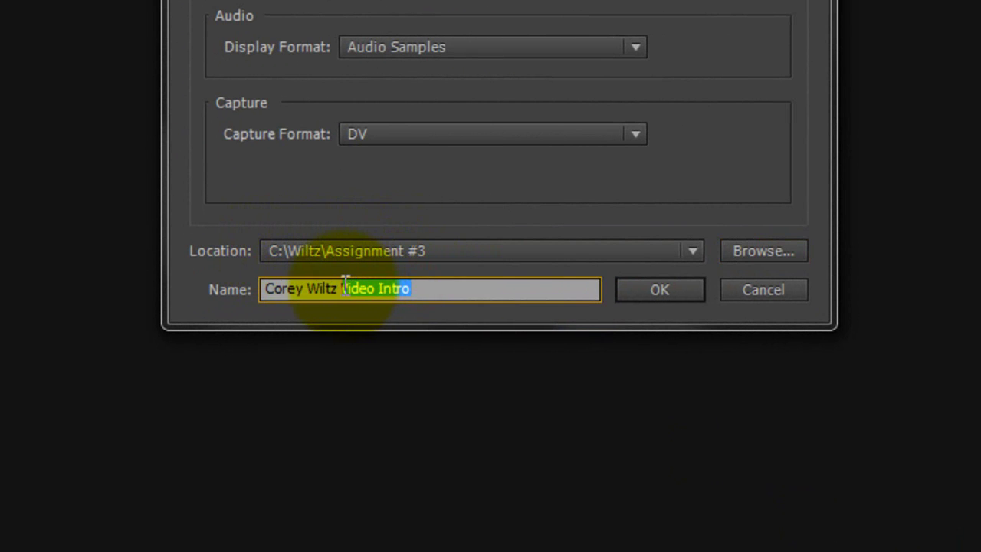
text(Assignment)
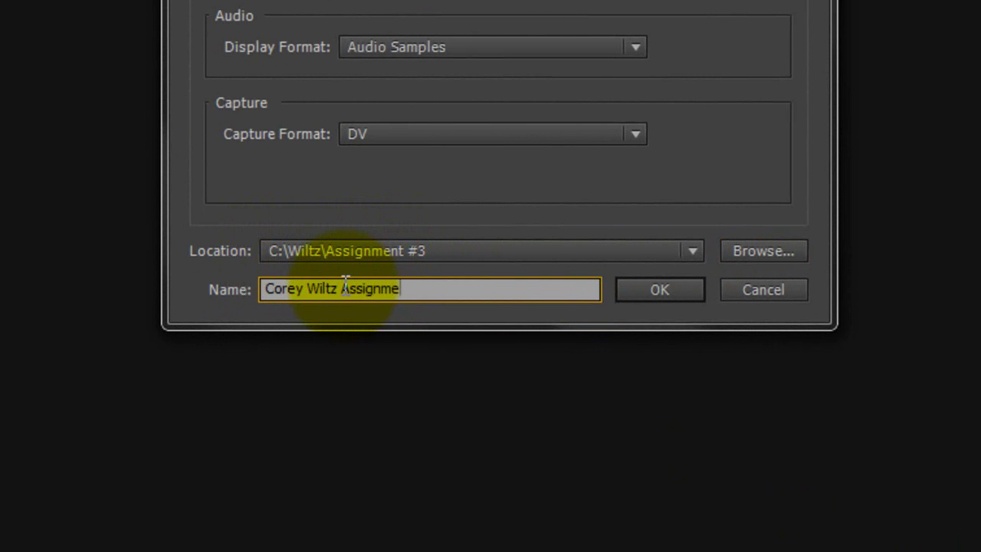
text( #3)
click(652, 290)
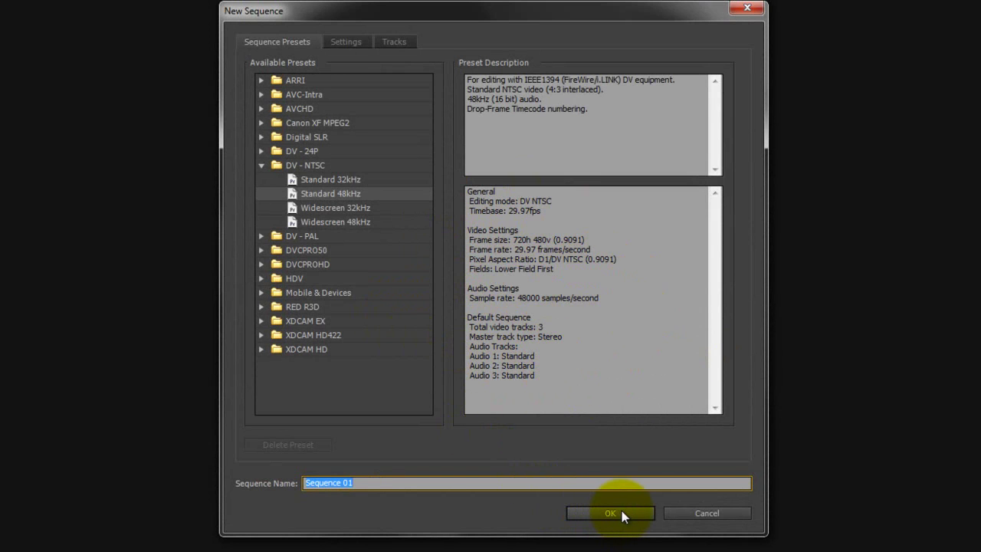
click(711, 513)
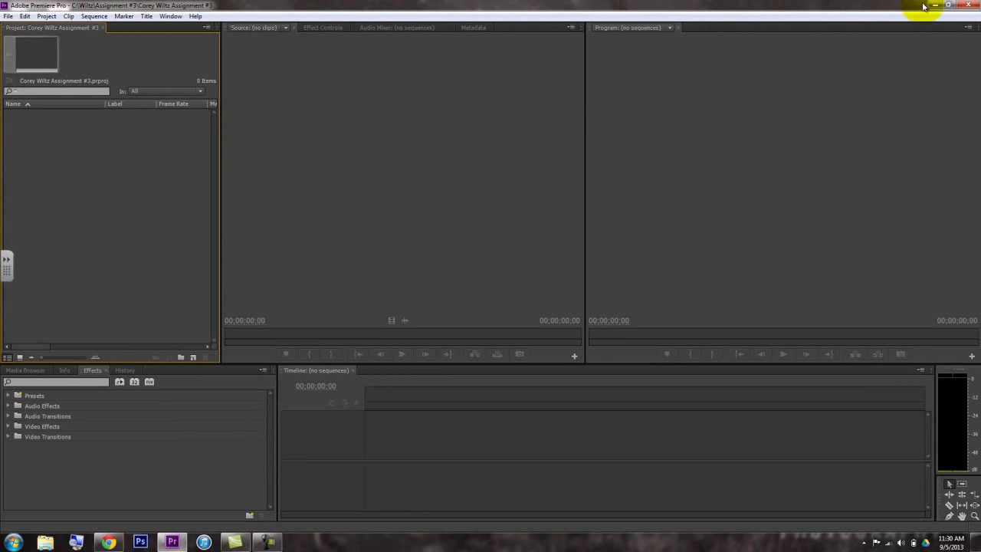
Minimize Premiere Pro, switch to Windows Explorer and open the surname folder on the C: drive
click(936, 6)
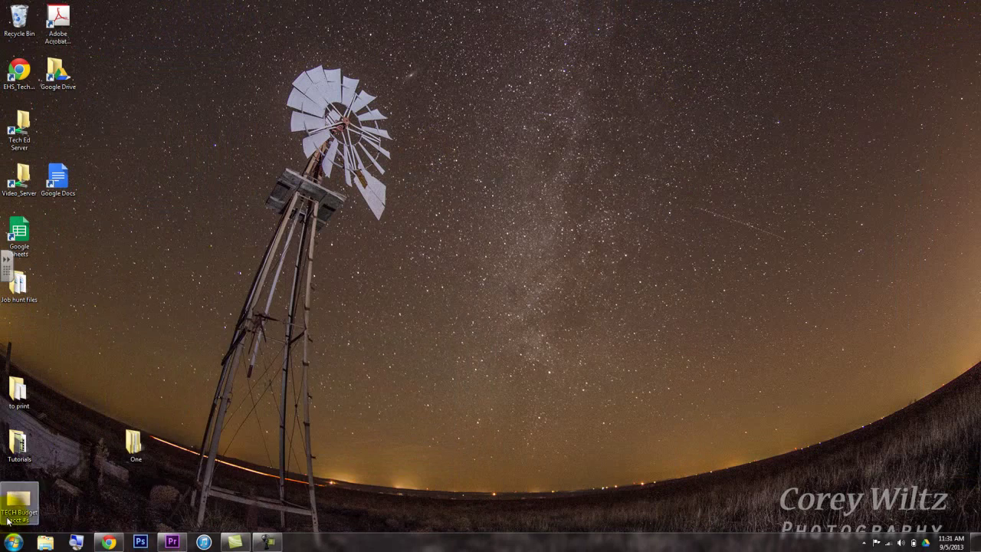
click(11, 543)
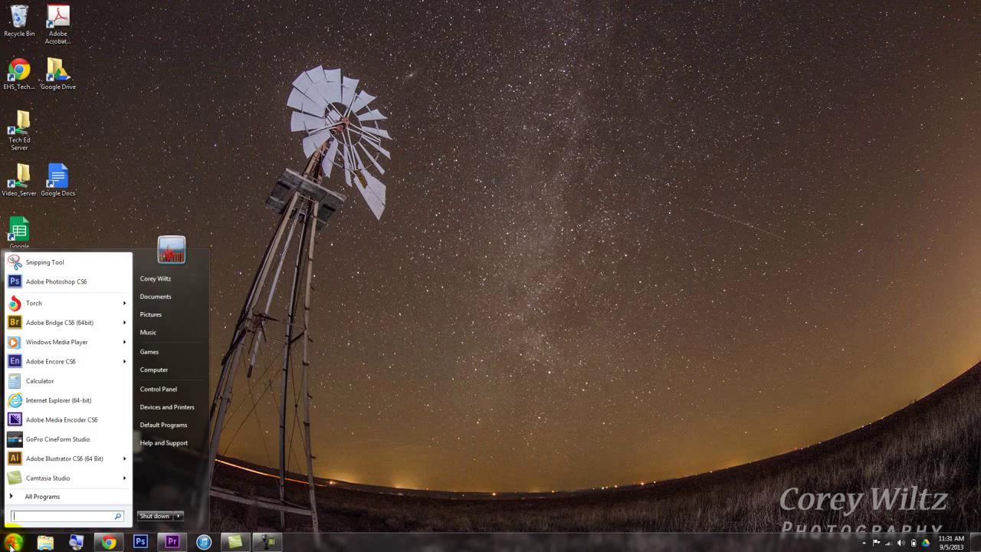
click(170, 373)
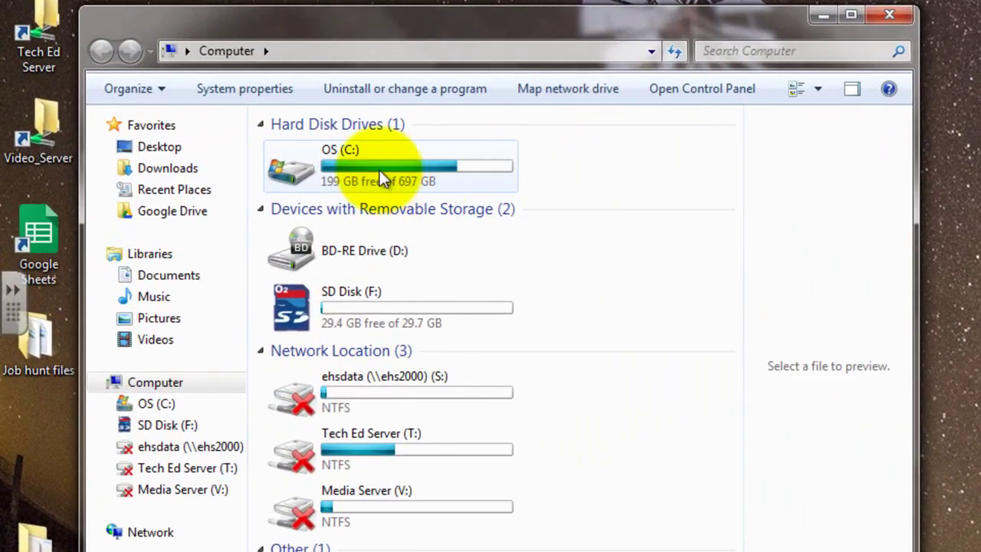
double_click(196, 199)
double_click(310, 531)
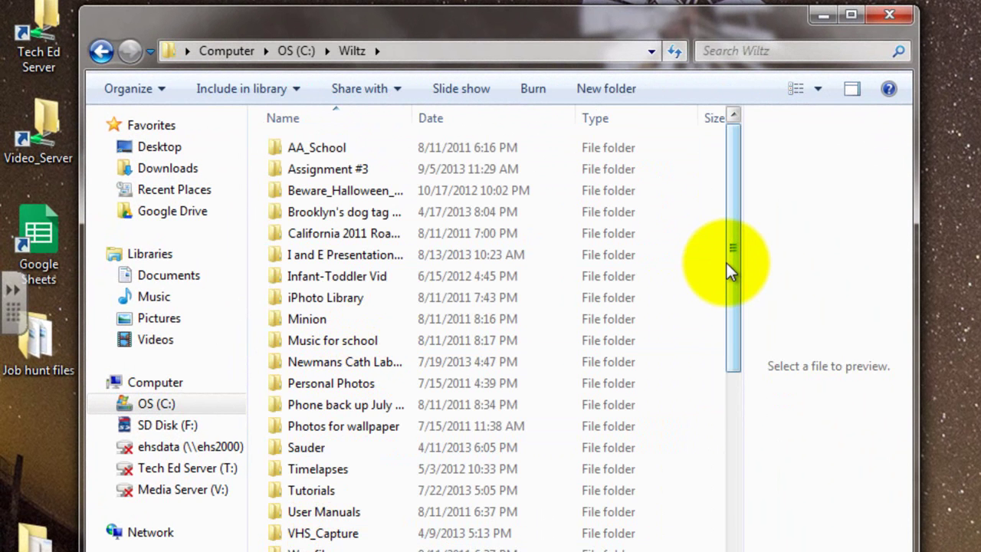
Find and open the Assignment #3 folder, and examine the project file and the preview files folder in it
drag(726, 264, 728, 316)
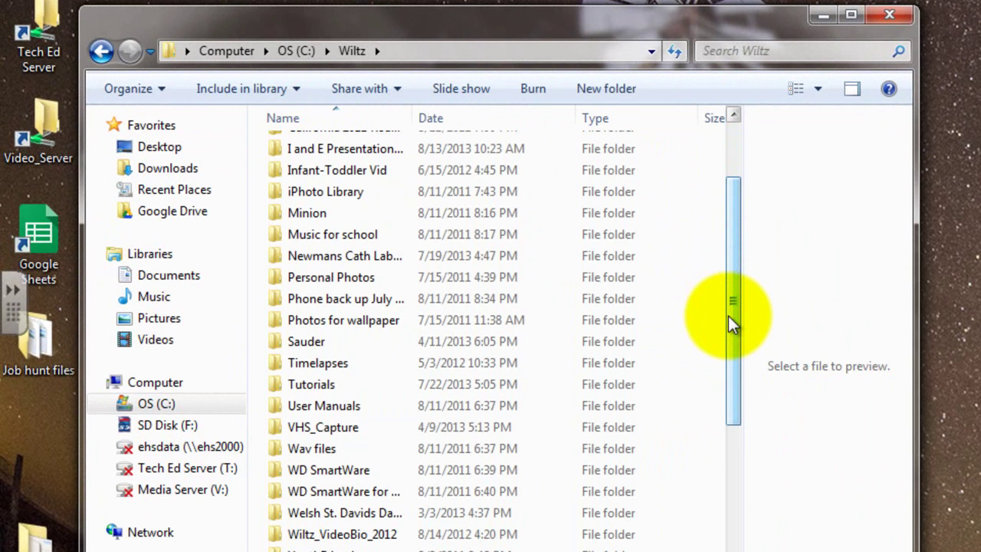
drag(731, 316, 752, 247)
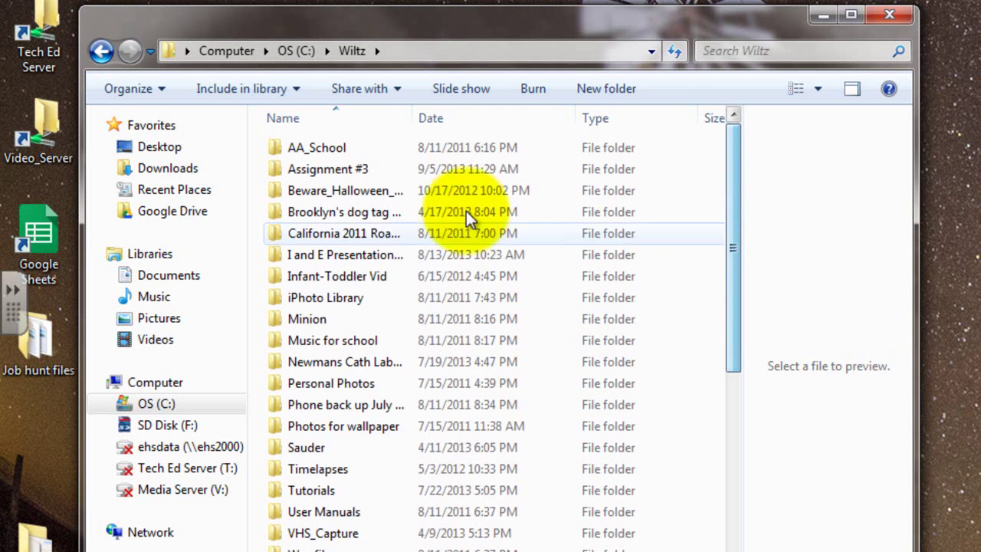
double_click(356, 170)
click(365, 170)
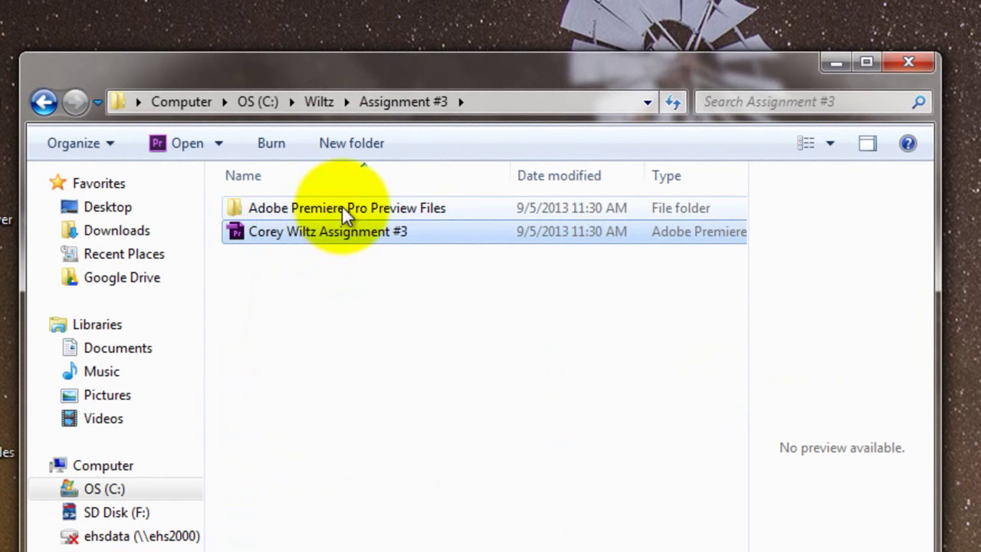
click(342, 207)
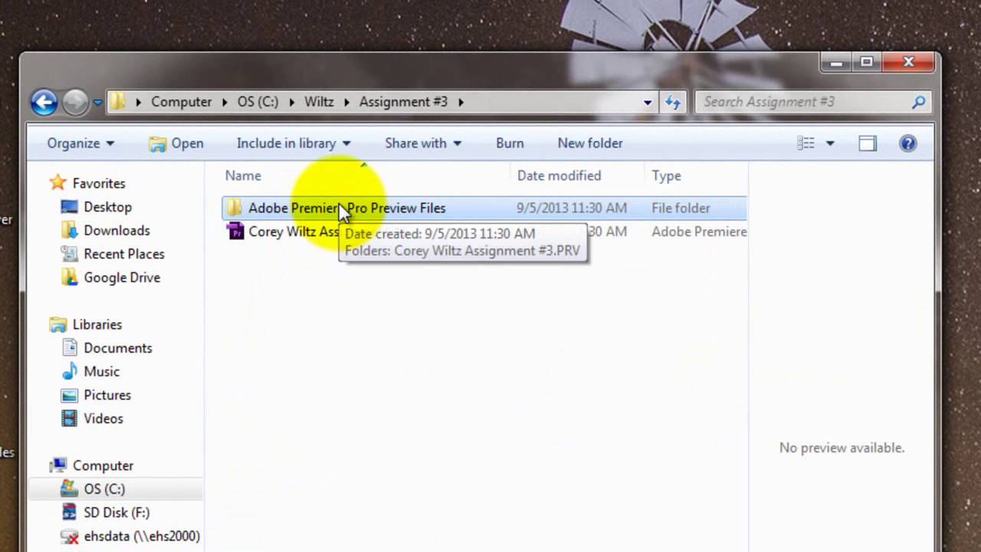
click(303, 376)
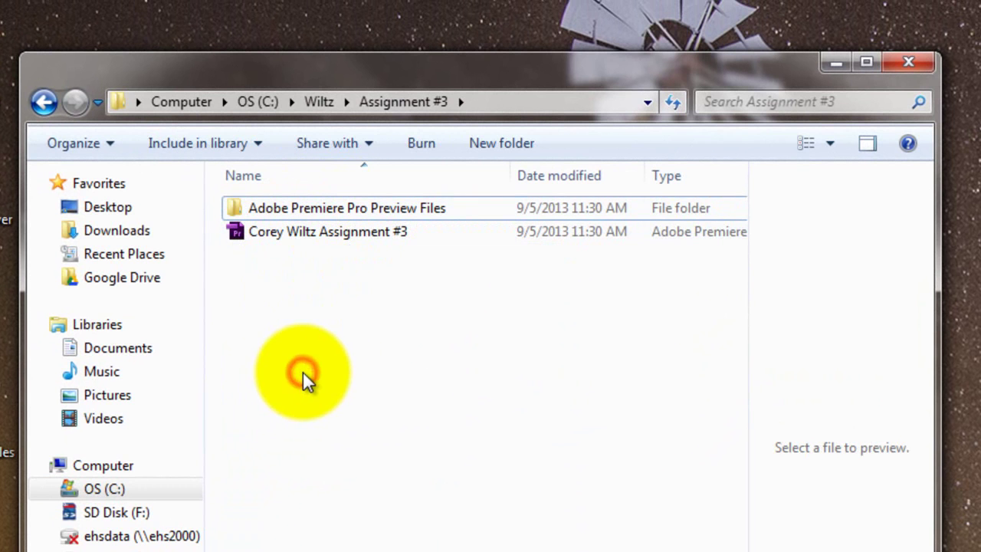